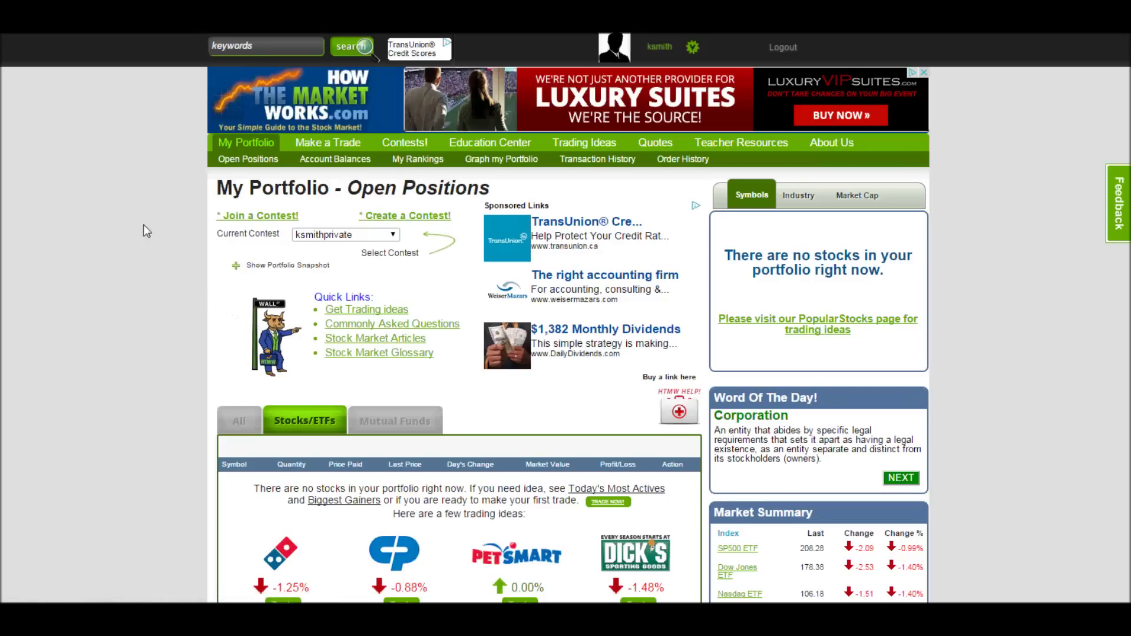
# - Start a buy trade from the Kraft (KRFT) stock idea
pyautogui.moveTo(280, 144)
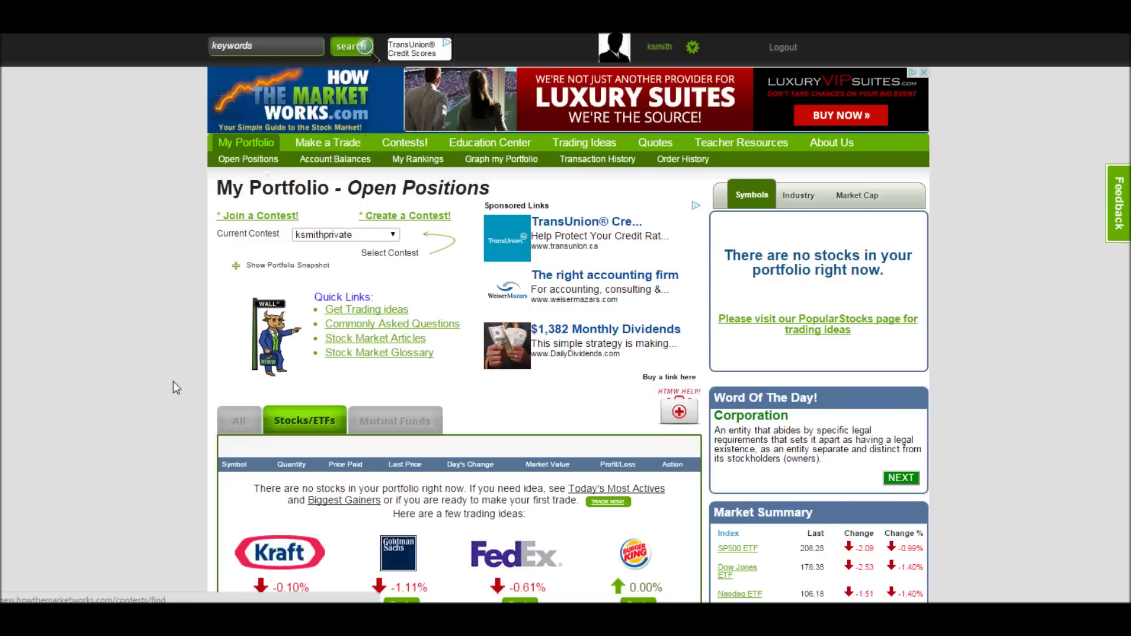
pyautogui.scroll(-3, 173, 386)
pyautogui.scroll(-1, 173, 392)
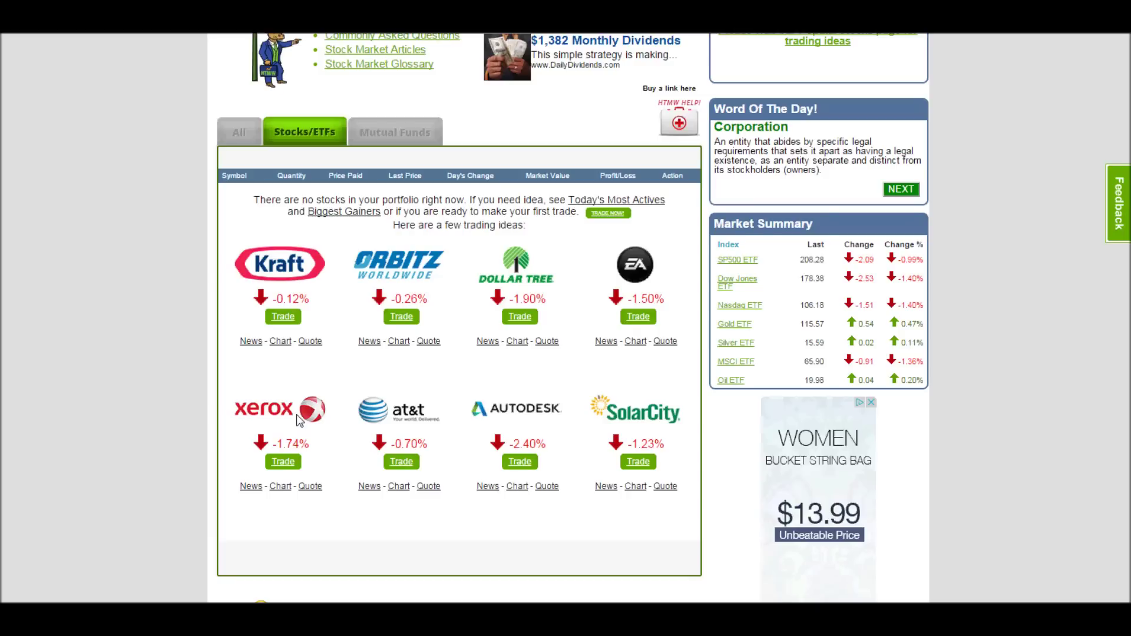
pyautogui.click(283, 317)
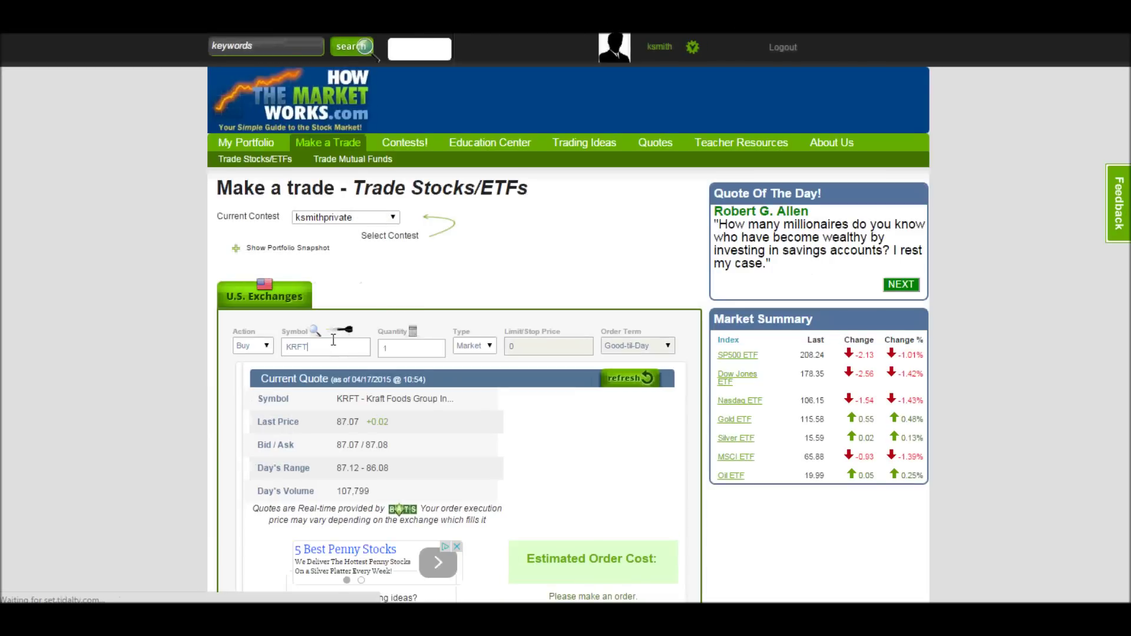
# - Set the KRFT buy quantity to 10 shares, updating the estimated cost to $-870.90
pyautogui.scroll(-2, 333, 340)
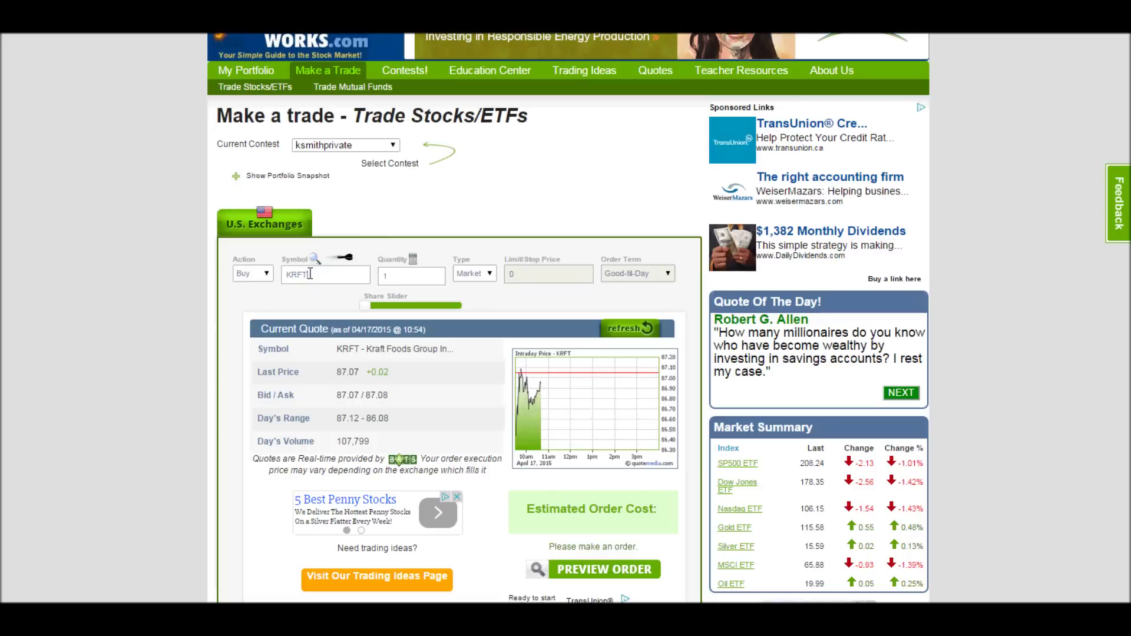
pyautogui.click(390, 275)
pyautogui.write('0')
pyautogui.click(314, 301)
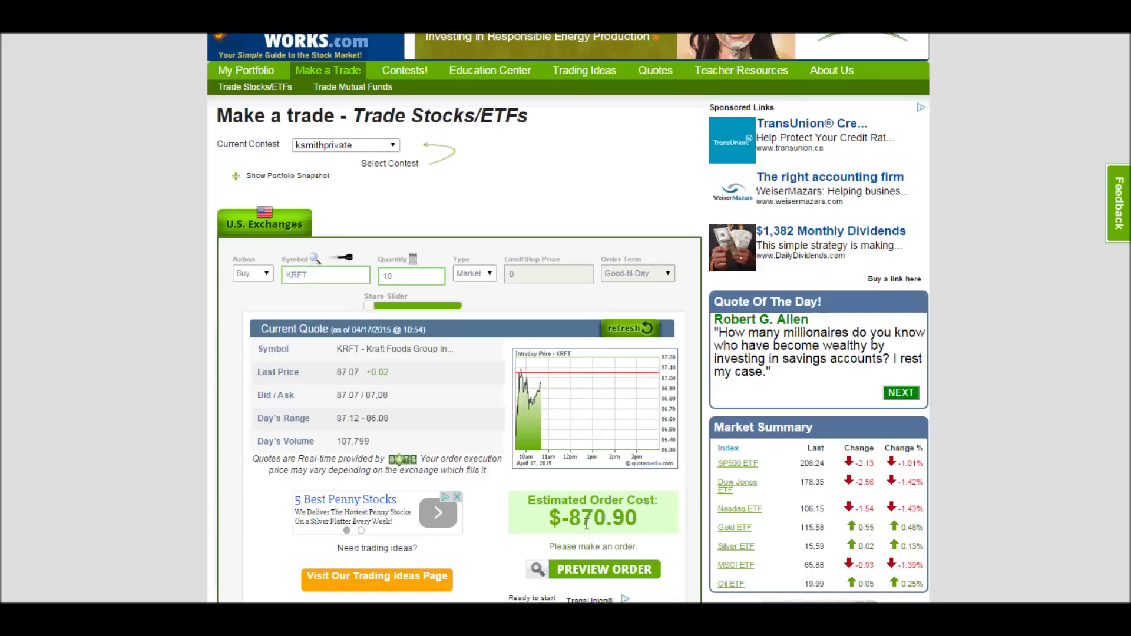
pyautogui.scroll(-1, 583, 517)
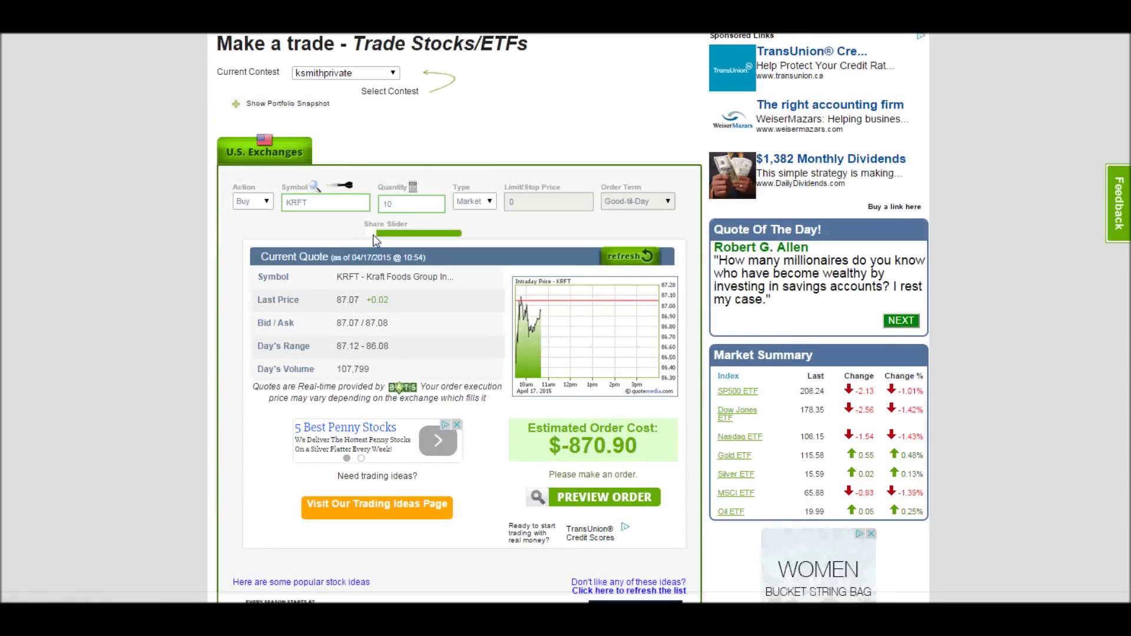
pyautogui.moveTo(385, 235); pyautogui.dragTo(388, 236)
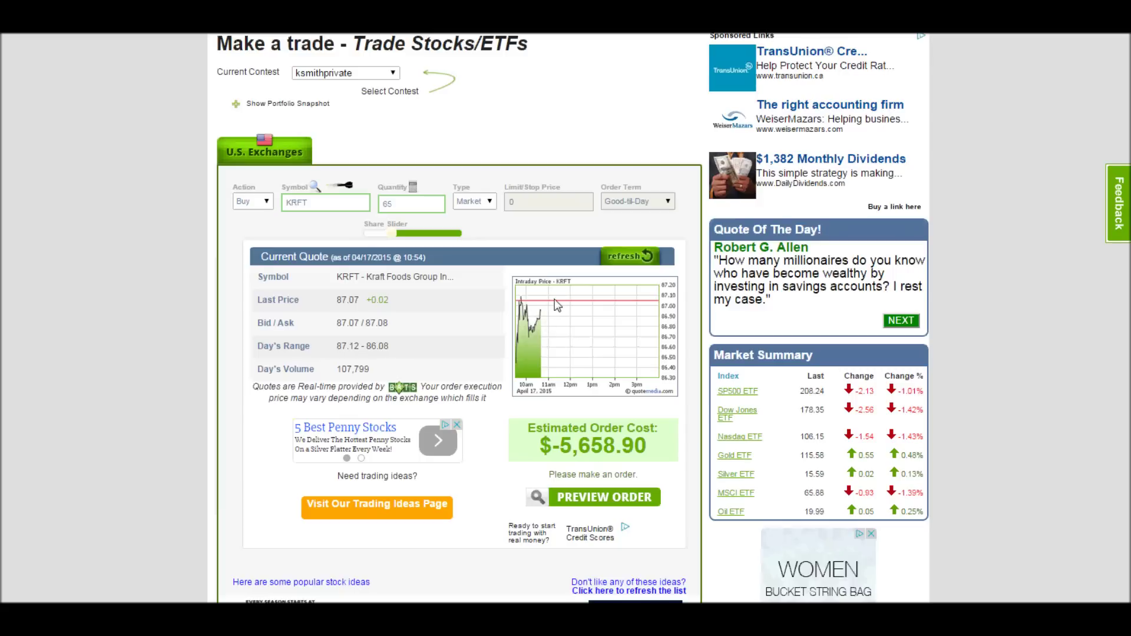
# - Select the KRFT symbol in the order form so it can be replaced
pyautogui.doubleClick(315, 203)
# - Replace the symbol with Google, choose GOOG, and set the quantity to 7 shares
pyautogui.write('Gol')
pyautogui.press('BackSpace')
pyautogui.write('ogle')
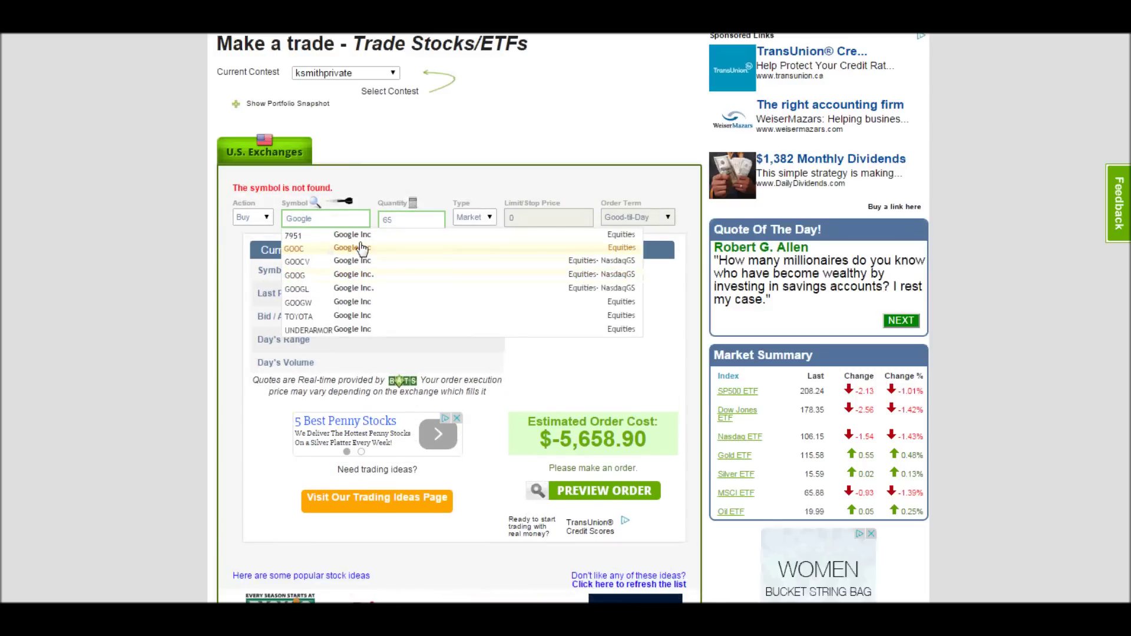
pyautogui.click(355, 279)
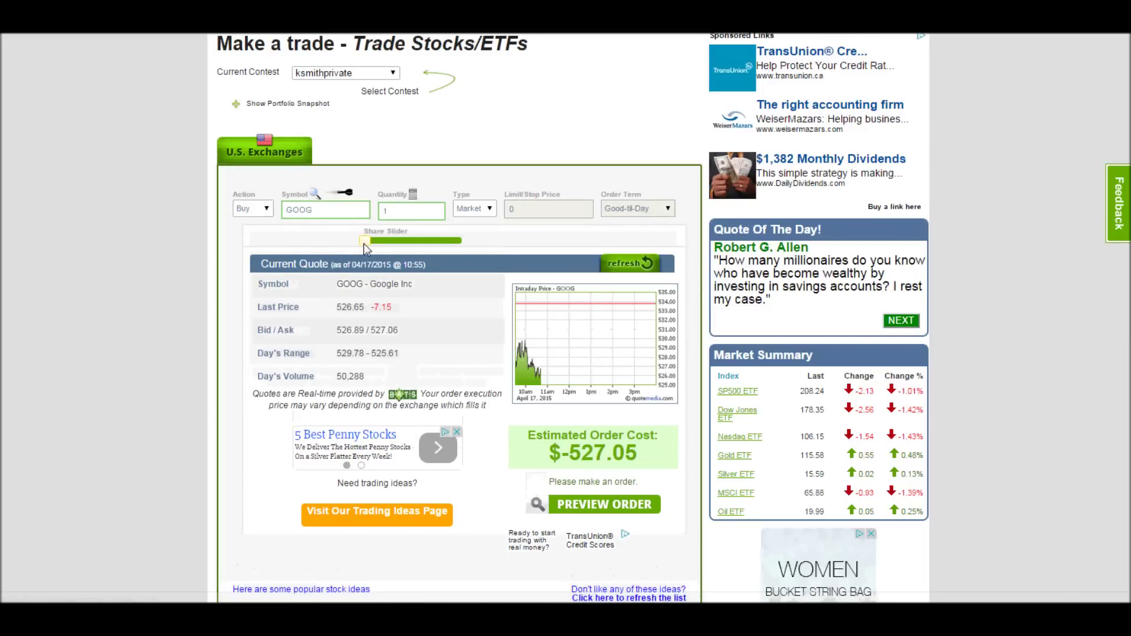
pyautogui.click(379, 242)
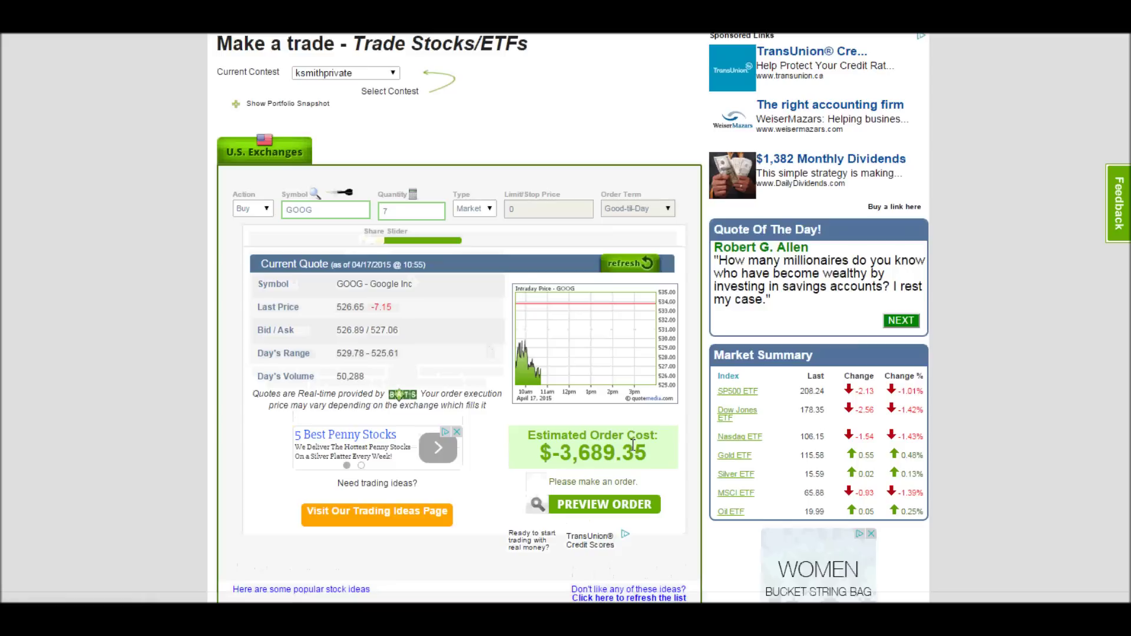
# - Preview and confirm the market buy of 7 GOOG shares, estimated at $-3,691.31
pyautogui.click(601, 506)
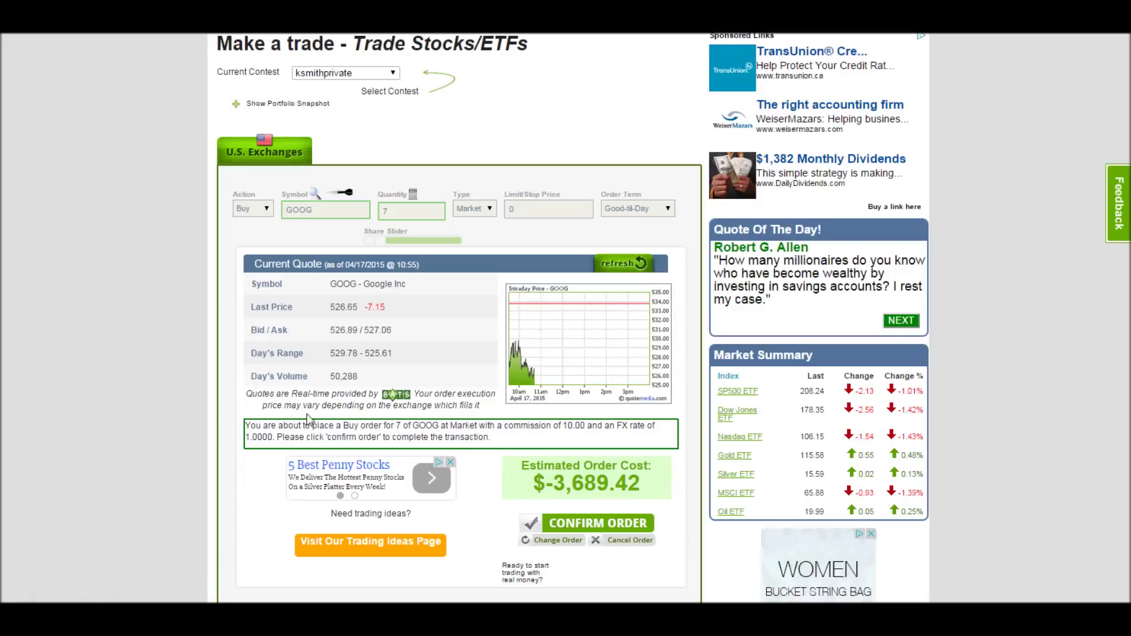
pyautogui.moveTo(563, 425); pyautogui.dragTo(584, 425)
pyautogui.click(249, 439)
pyautogui.moveTo(249, 440); pyautogui.dragTo(253, 439)
pyautogui.click(264, 437)
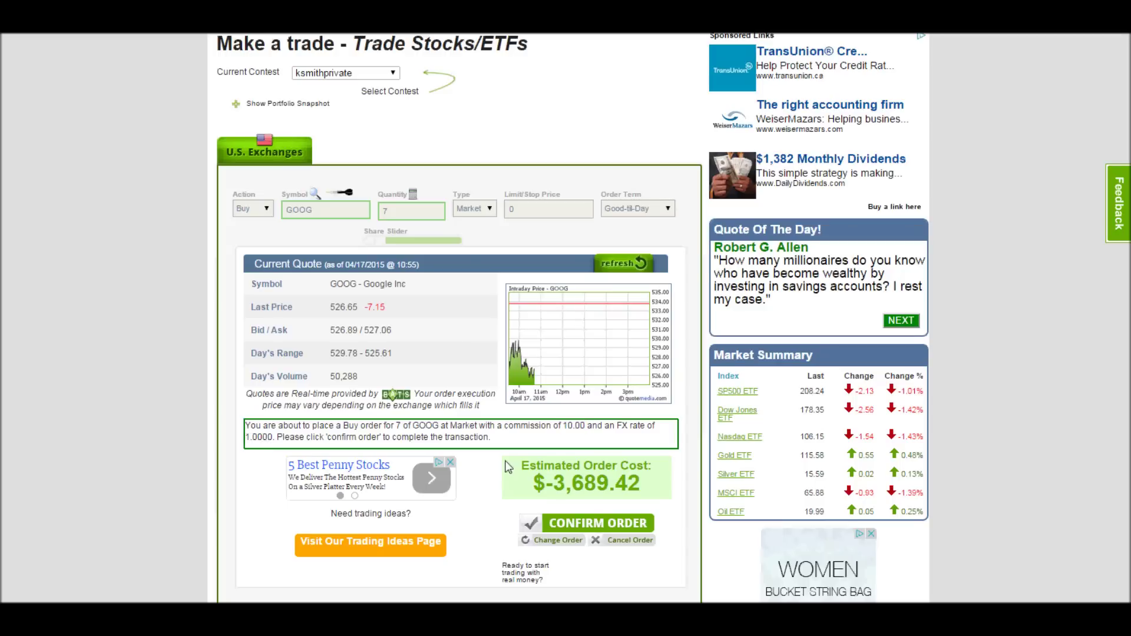
pyautogui.click(591, 521)
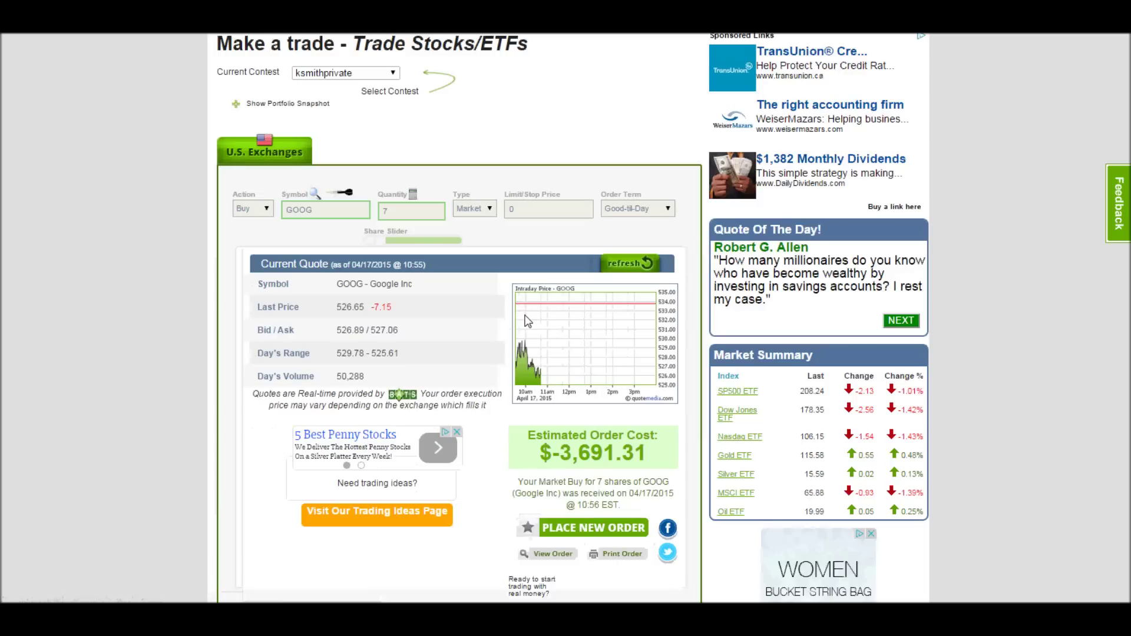
pyautogui.scroll(3, 475, 352)
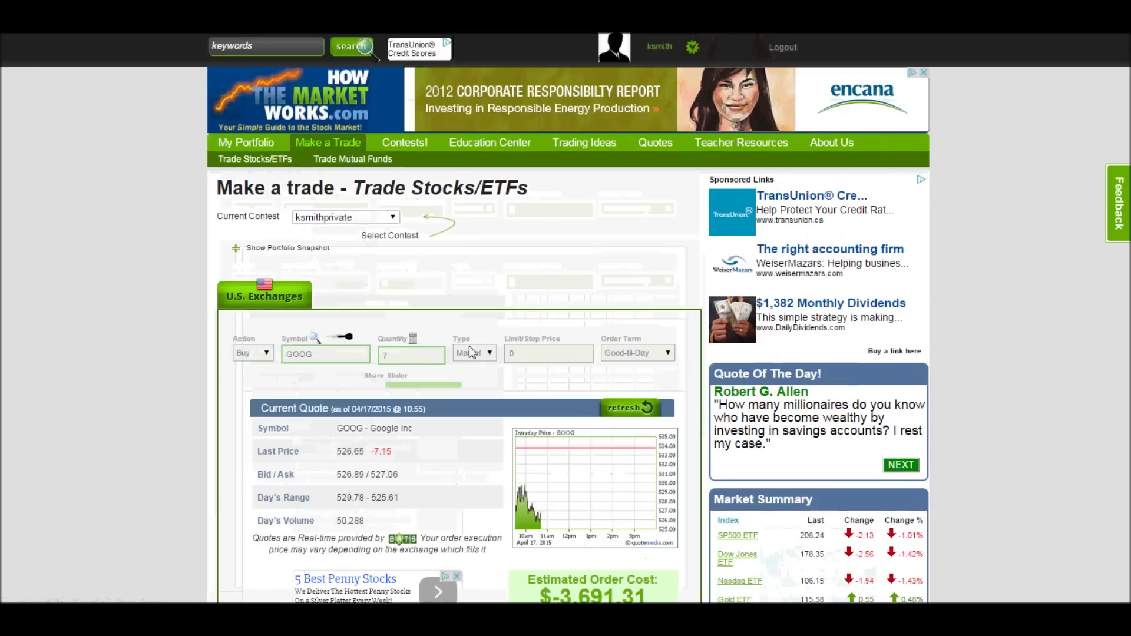
# - Open My Portfolio's open positions, showing the 7 GOOG shares held
pyautogui.click(244, 160)
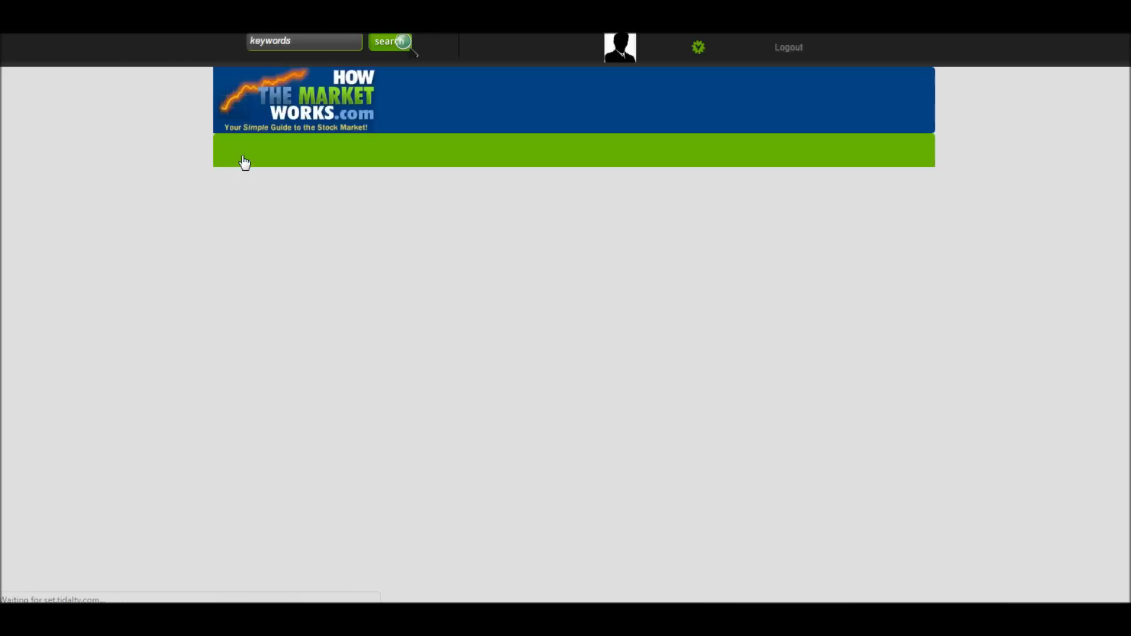
pyautogui.scroll(-2, 183, 334)
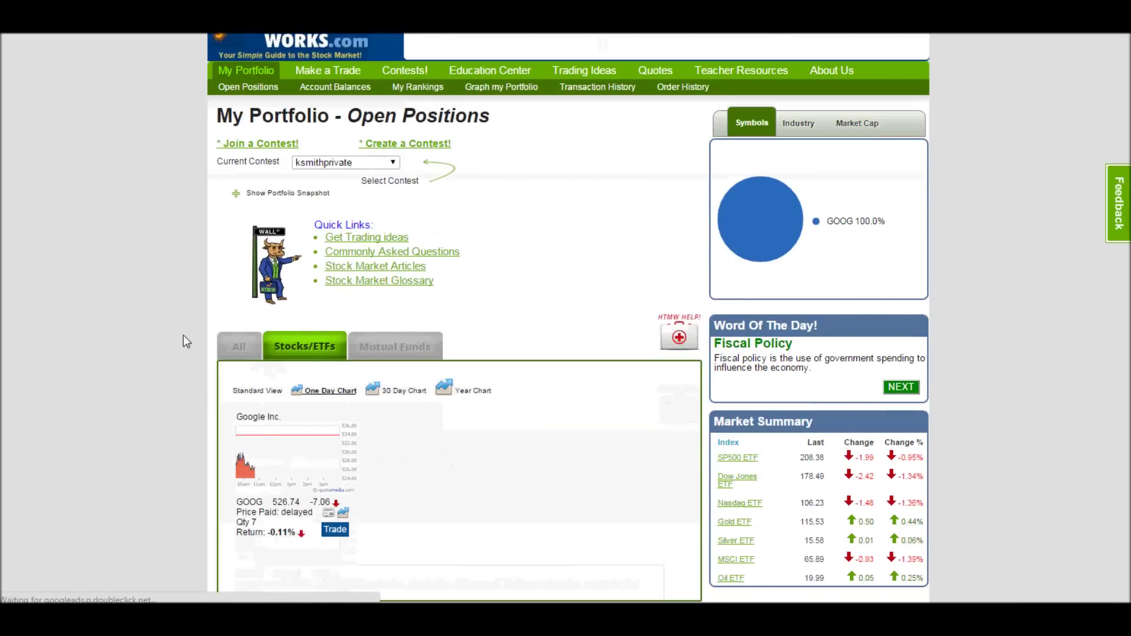
pyautogui.scroll(-2, 183, 334)
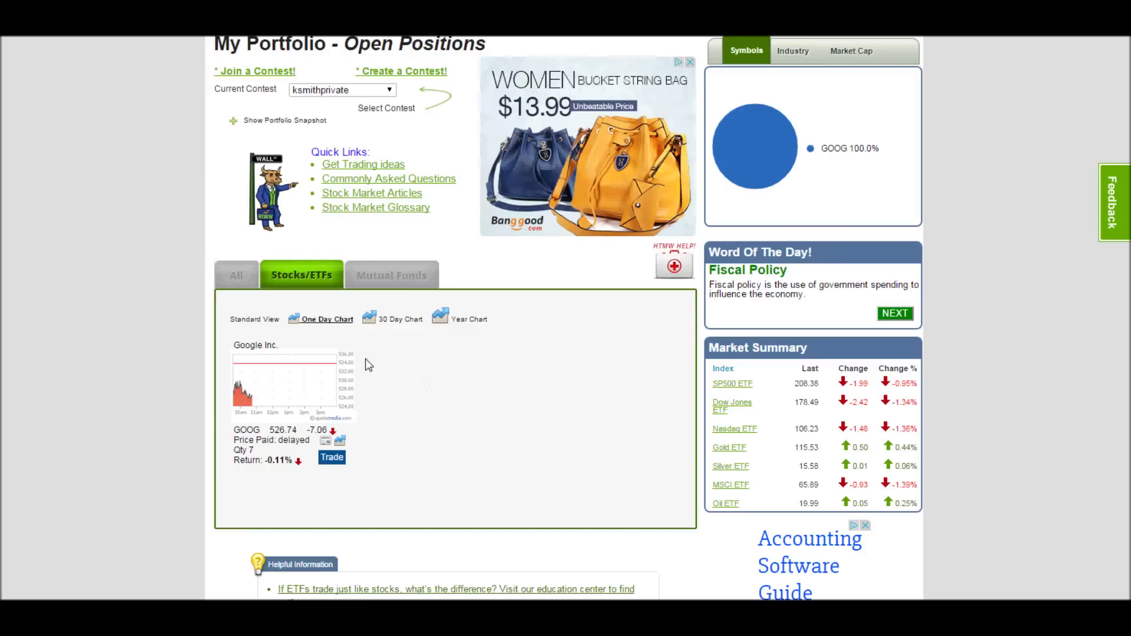
# - View the Google chart over 30 days, a year and one day, then start selling GOOG from Standard View
pyautogui.click(397, 323)
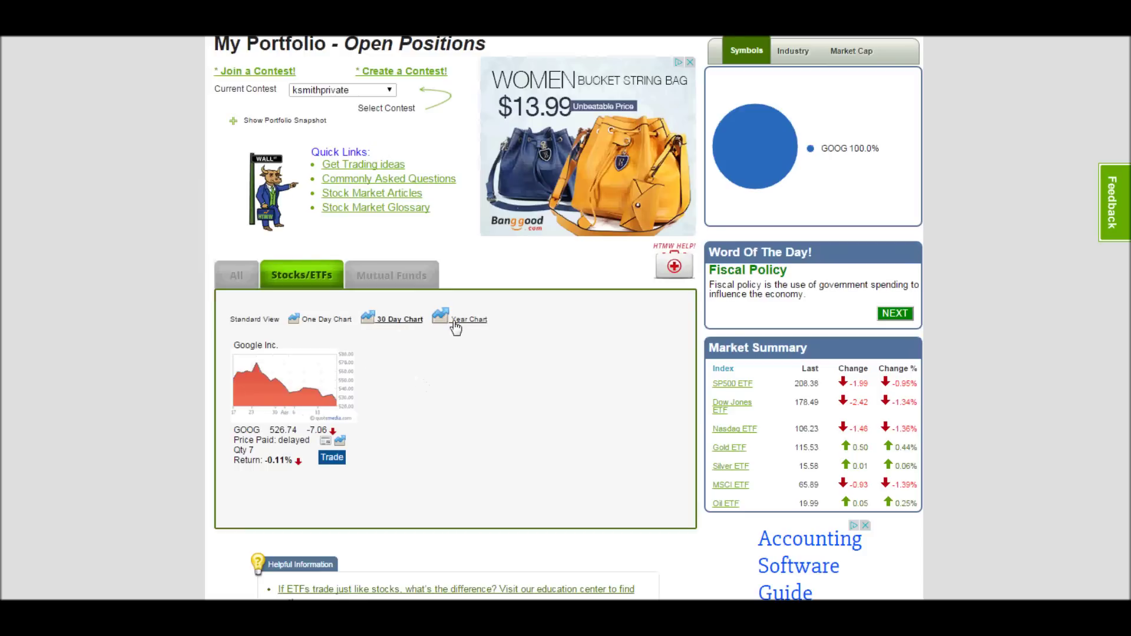
pyautogui.click(456, 322)
pyautogui.click(407, 322)
pyautogui.click(341, 322)
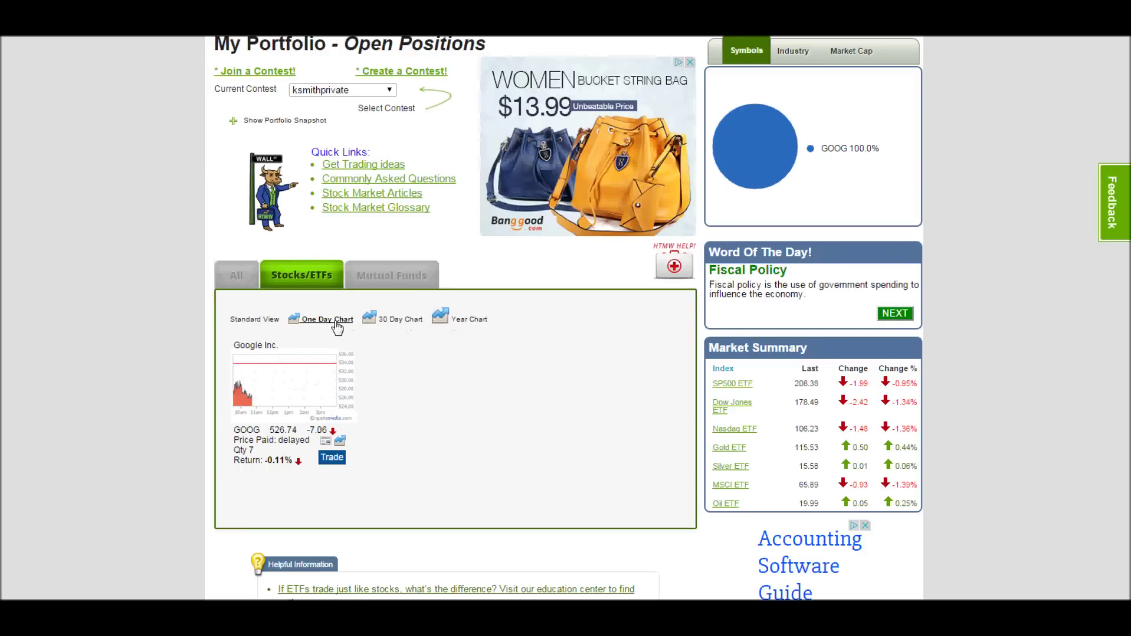
pyautogui.click(260, 324)
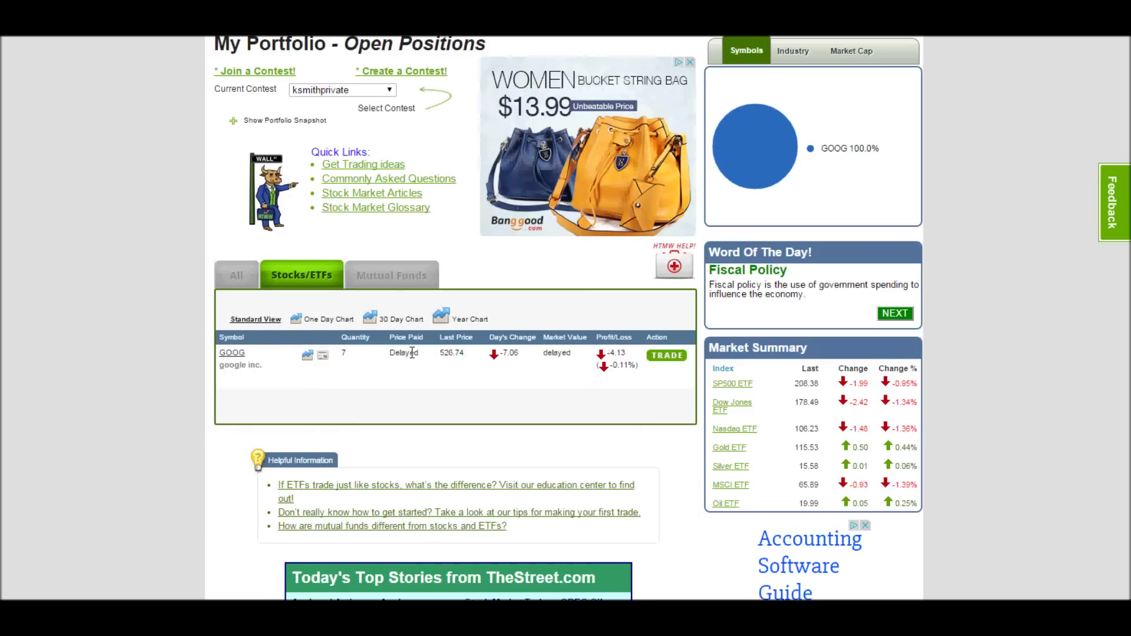
pyautogui.click(660, 361)
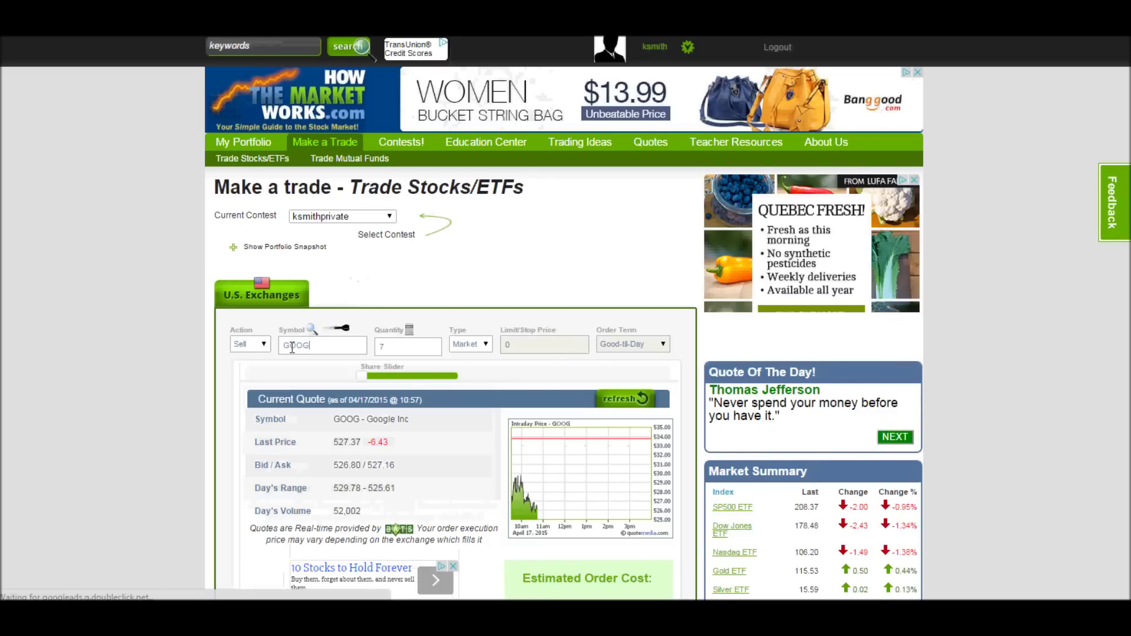
# - Keep the quantity at 7, then preview and confirm the GOOG market sell, estimated at $3,687.95
pyautogui.click(407, 345)
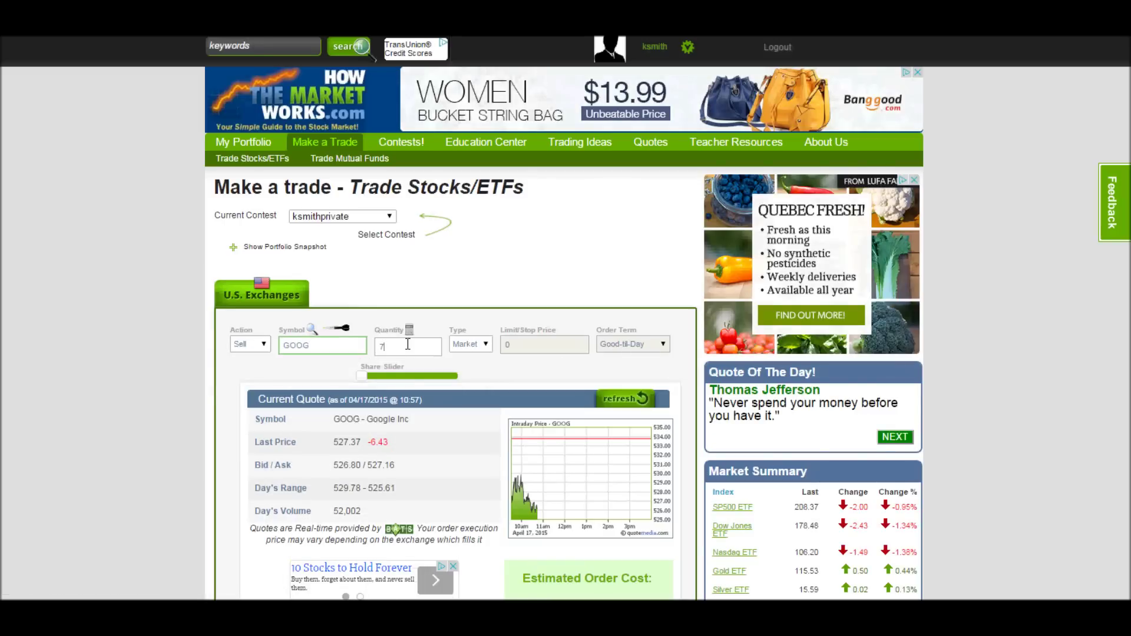
pyautogui.scroll(-2, 407, 345)
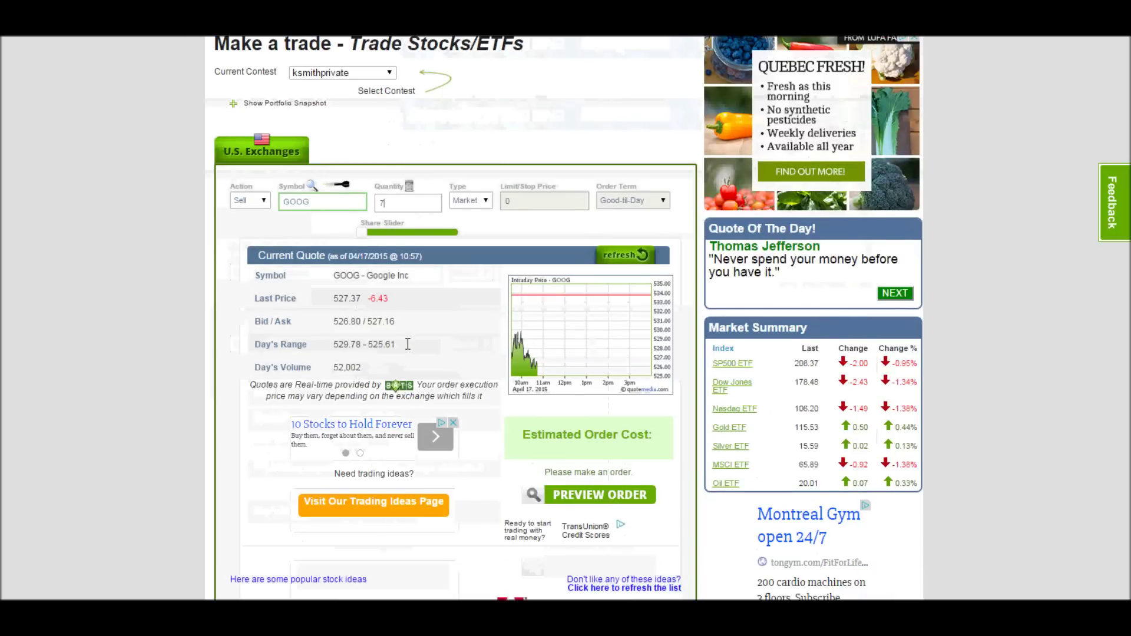
pyautogui.click(596, 497)
pyautogui.click(592, 512)
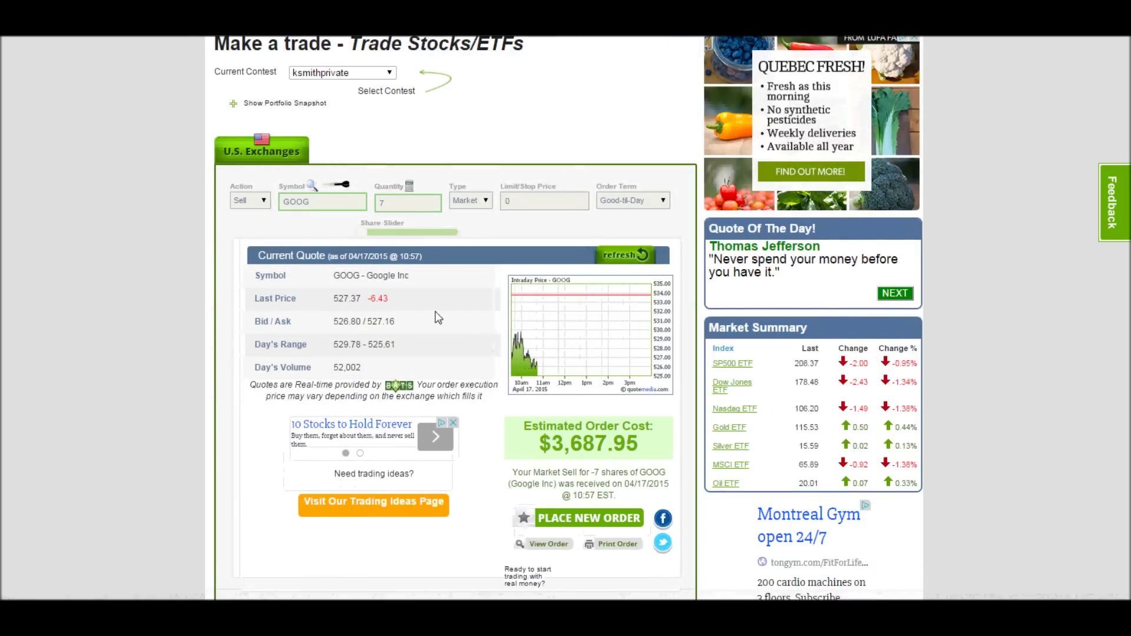